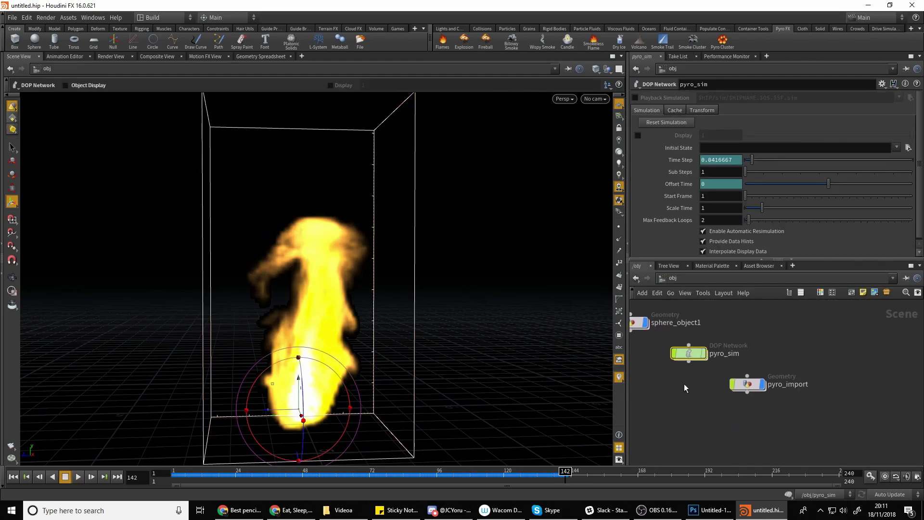
# Step: Enter pyro_import, then begin Save As and create a FireloopTUT folder in D:/Houdini
pyautogui.doubleClick(748, 383)
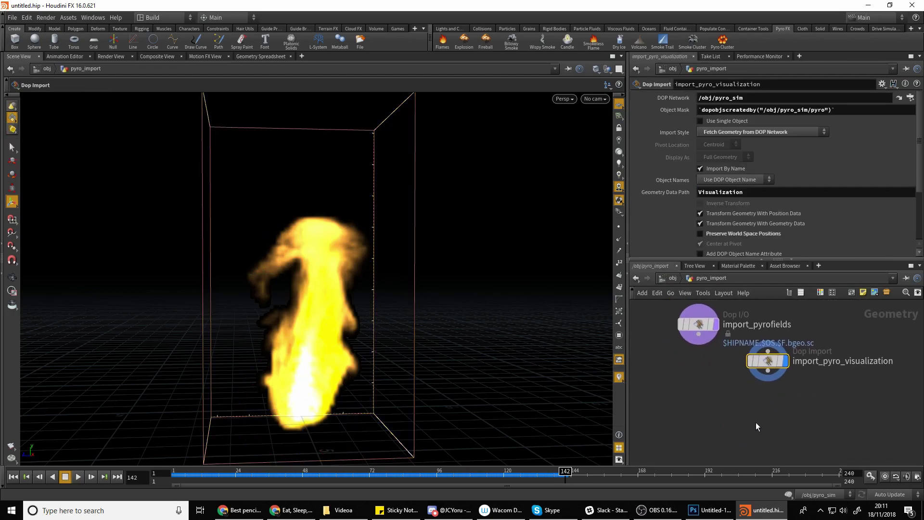
pyautogui.click(13, 21)
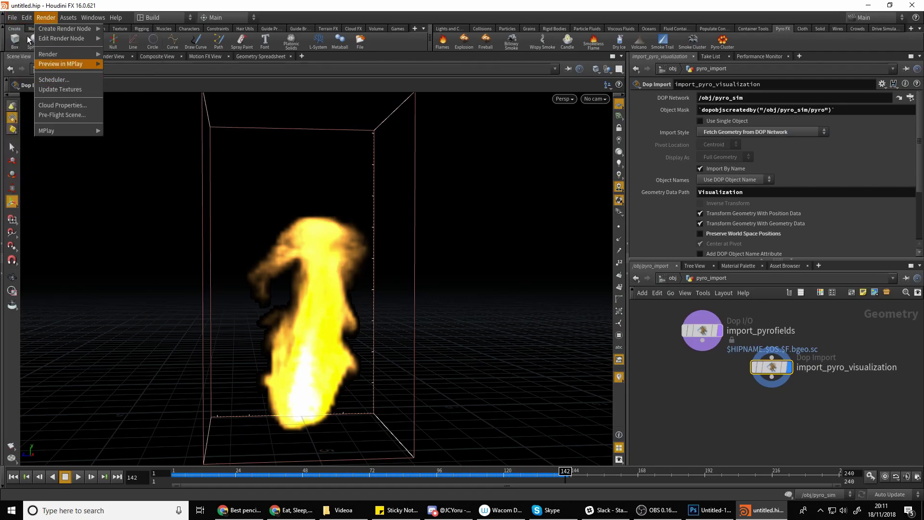
pyautogui.click(27, 75)
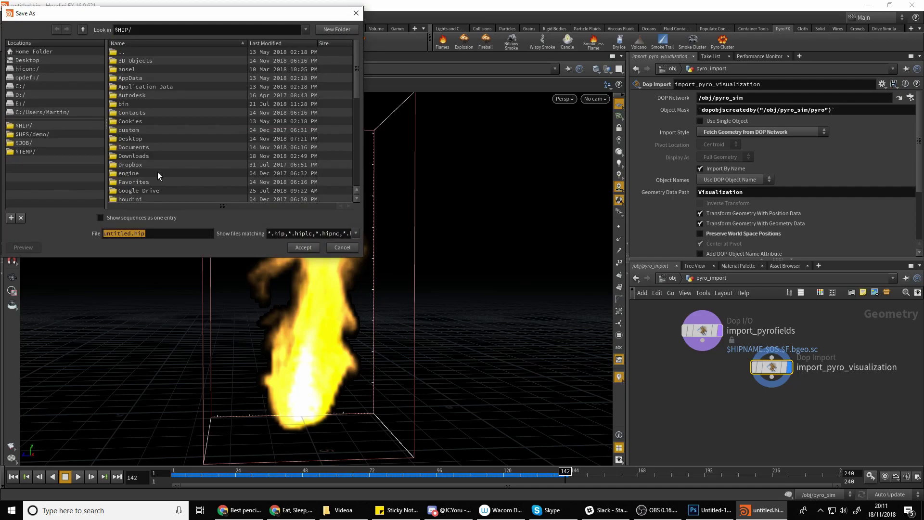
pyautogui.click(30, 96)
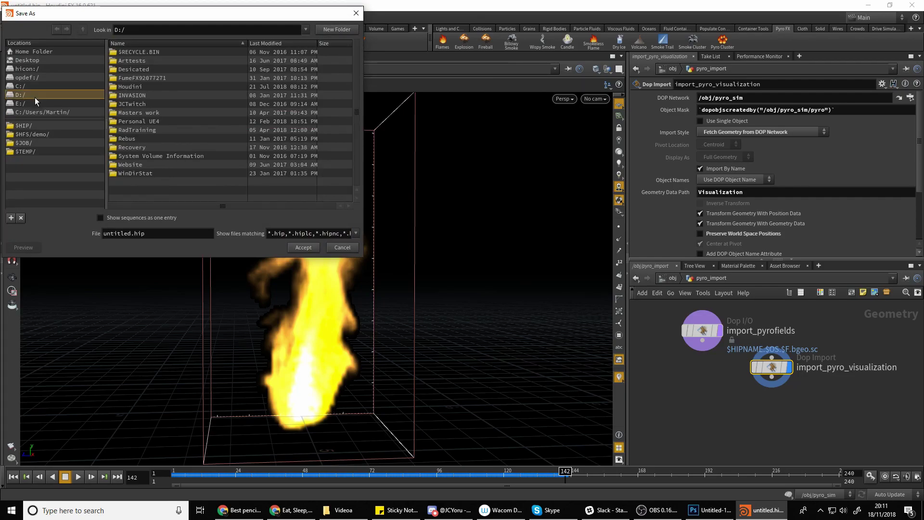
pyautogui.doubleClick(151, 88)
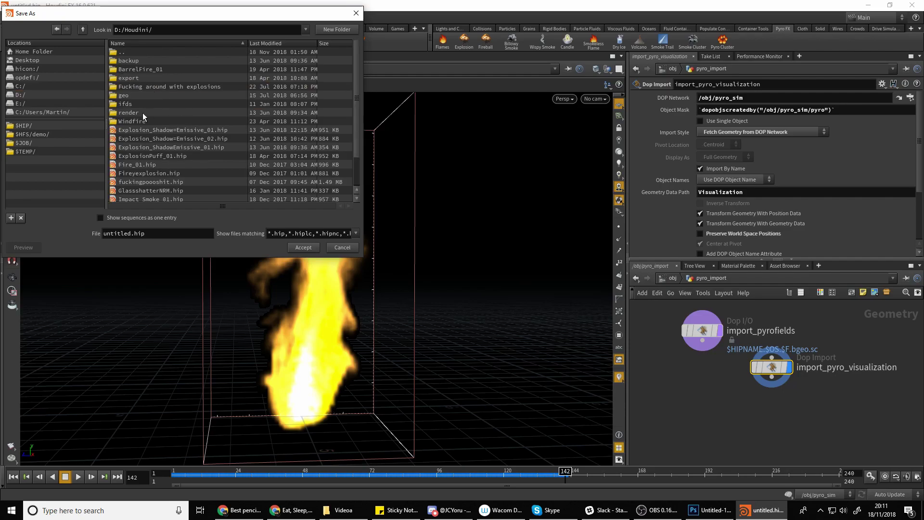
pyautogui.click(328, 28)
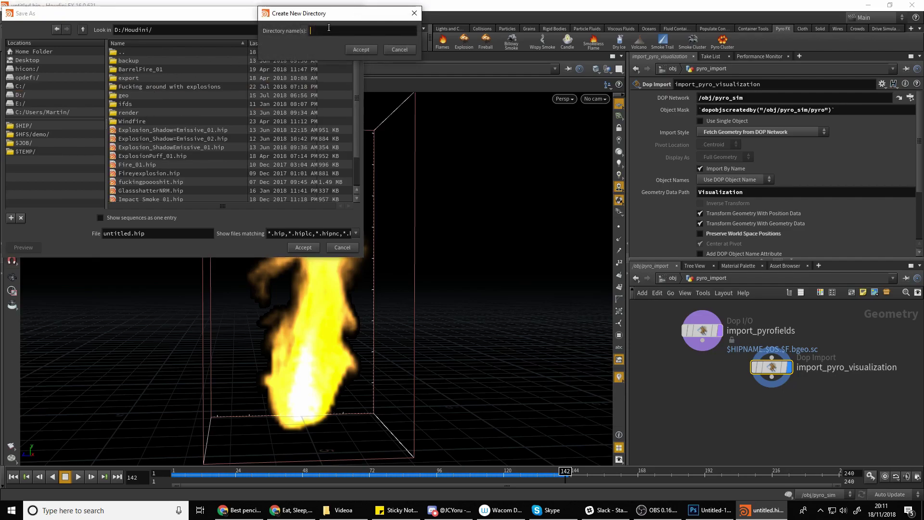
pyautogui.write('FireloopTUT')
pyautogui.press('Return')
# Step: Name the scene FireloopTUT.hip and save it into the new folder
pyautogui.moveTo(134, 234); pyautogui.dragTo(110, 235)
pyautogui.click(120, 230)
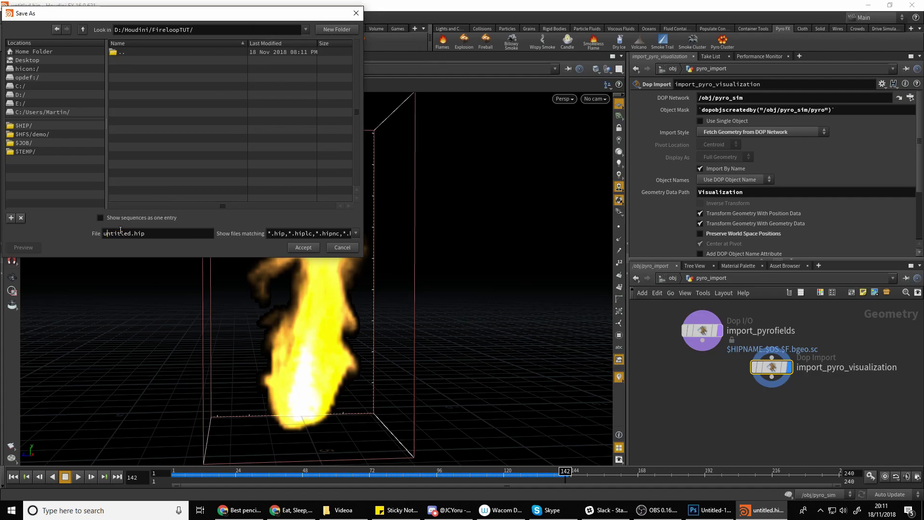
pyautogui.press('BackSpace')
pyautogui.press('BackSpace')
pyautogui.press('BackSpace')
pyautogui.press('BackSpace')
pyautogui.press('BackSpace')
pyautogui.press('BackSpace')
pyautogui.press('BackSpace')
pyautogui.press('BackSpace')
pyautogui.write('FireloopTUT')
pyautogui.click(303, 247)
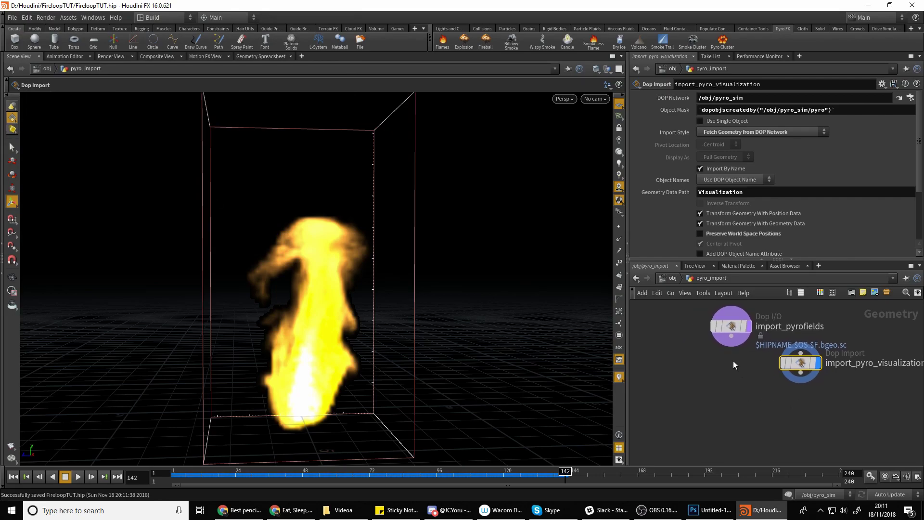
pyautogui.click(682, 276)
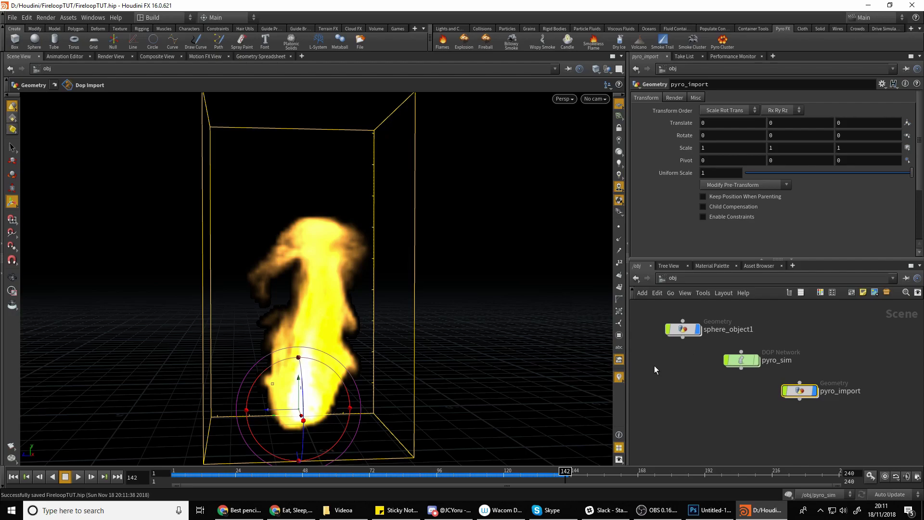
pyautogui.doubleClick(682, 329)
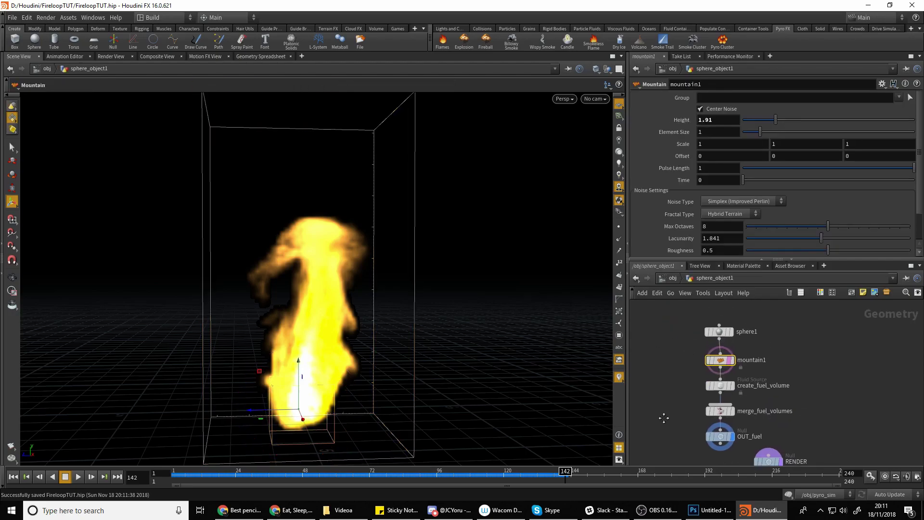
pyautogui.click(673, 278)
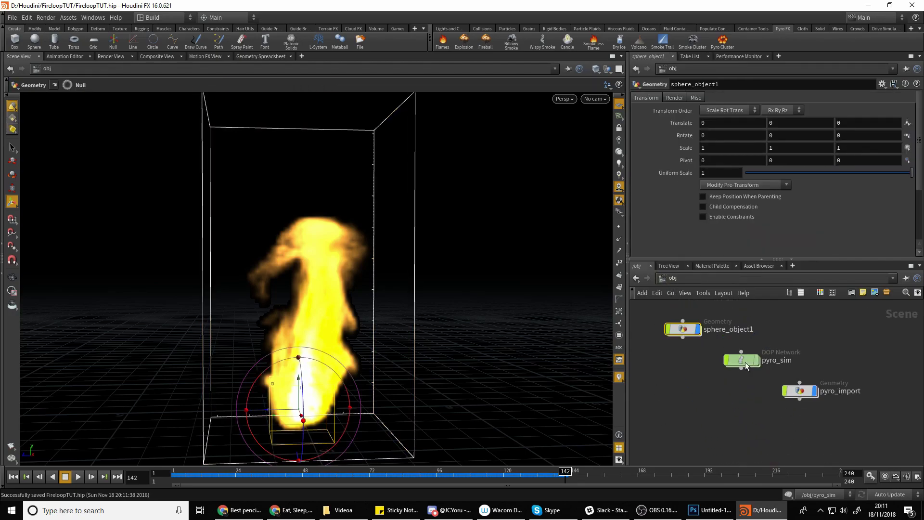
pyautogui.doubleClick(744, 361)
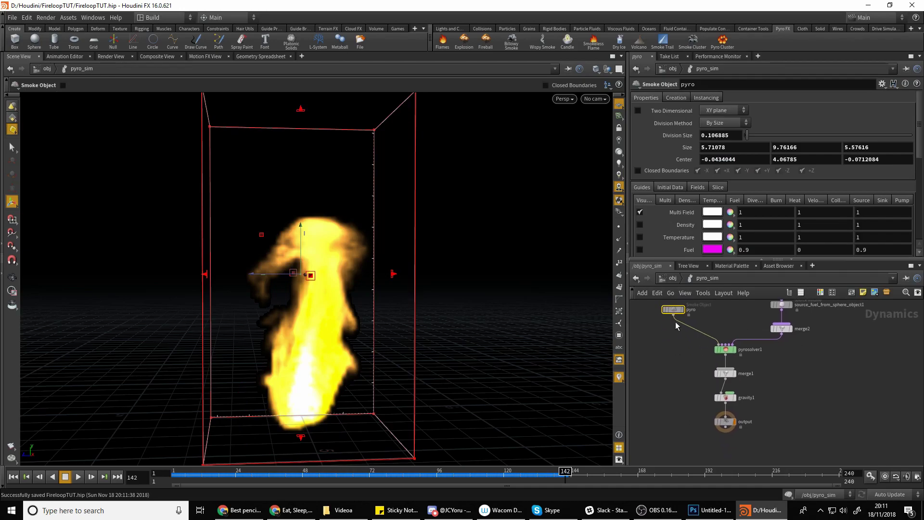
pyautogui.click(673, 278)
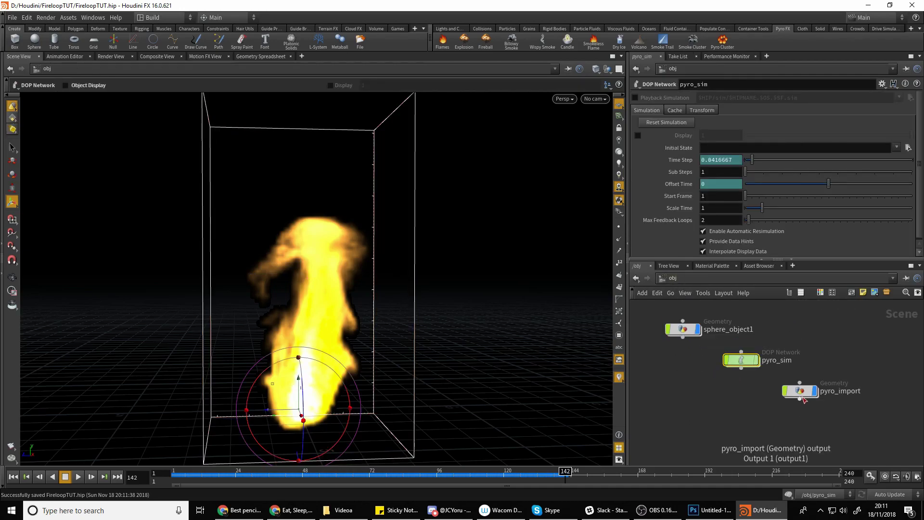
pyautogui.click(798, 391)
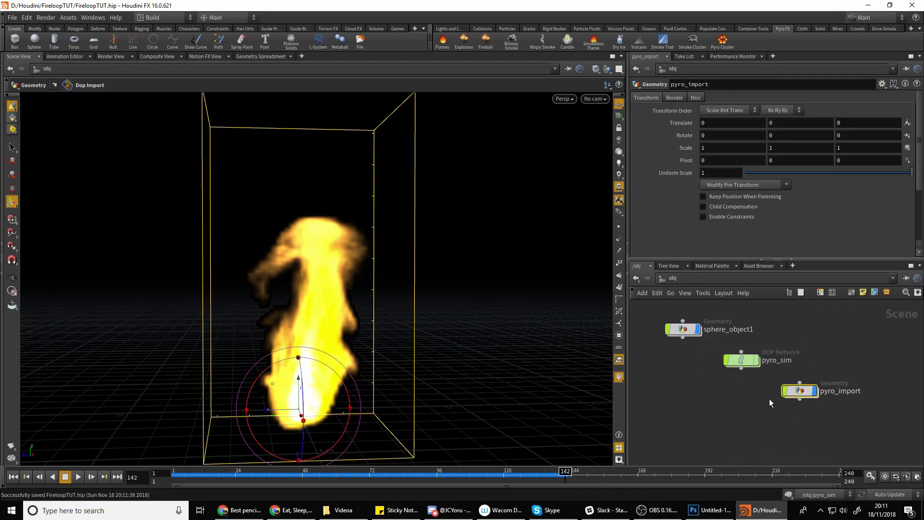
pyautogui.press('i')
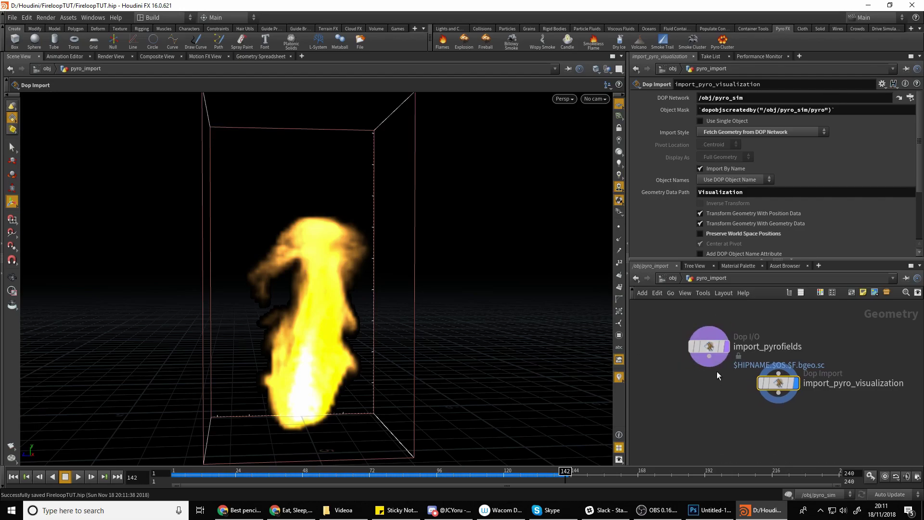
# Step: Select import_pyrofields and view node info for it and import_pyro_visualization
pyautogui.click(706, 345)
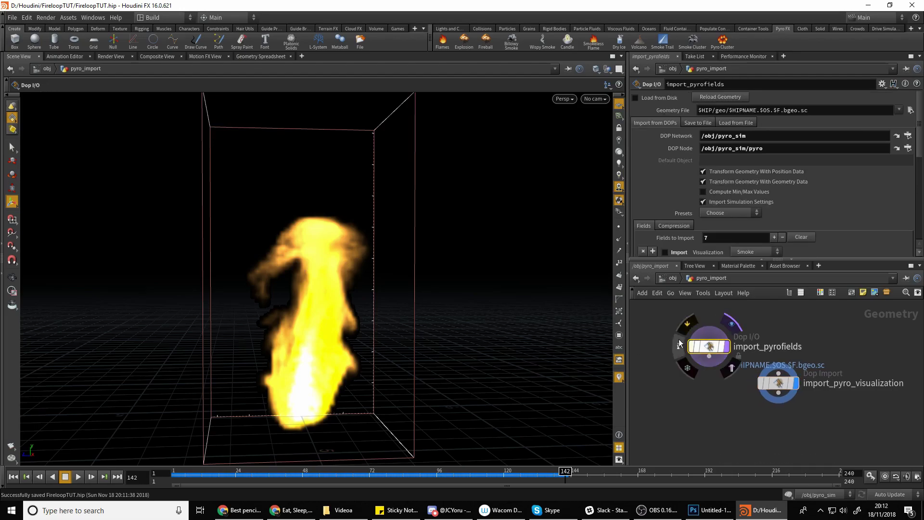
pyautogui.moveTo(658, 345); pyautogui.dragTo(707, 372, button='middle')
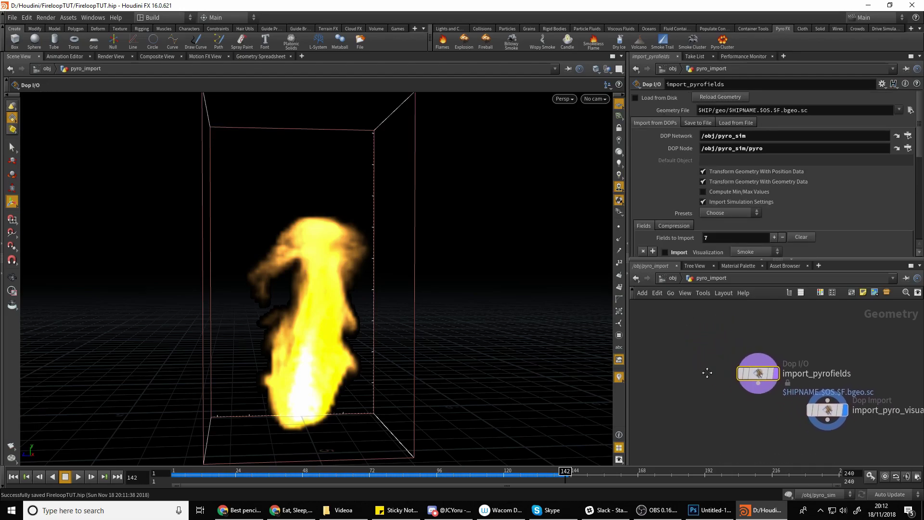
pyautogui.middleClick(758, 373)
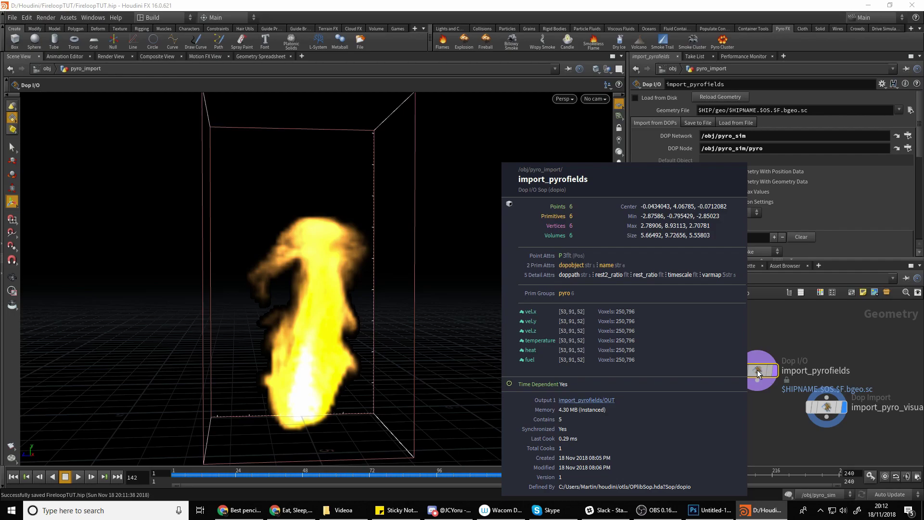
pyautogui.middleClick(757, 370)
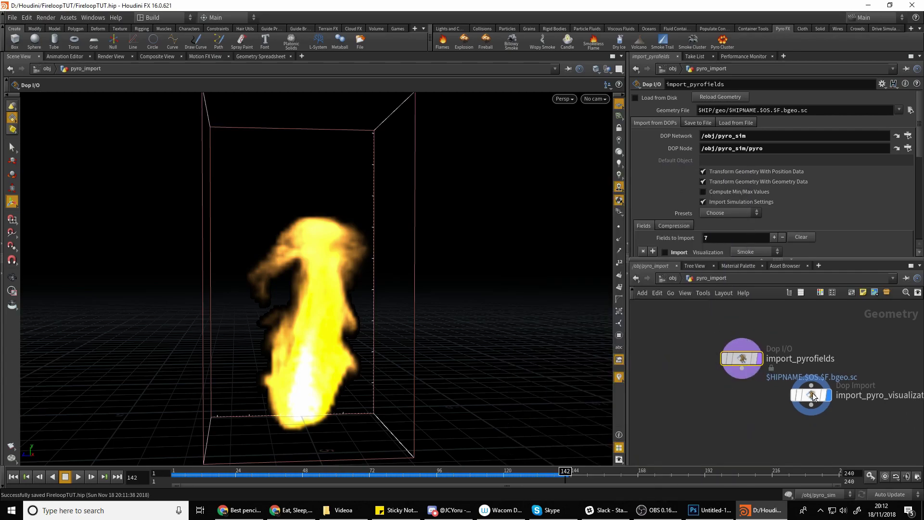
pyautogui.middleClick(813, 396)
pyautogui.middleClick(712, 338)
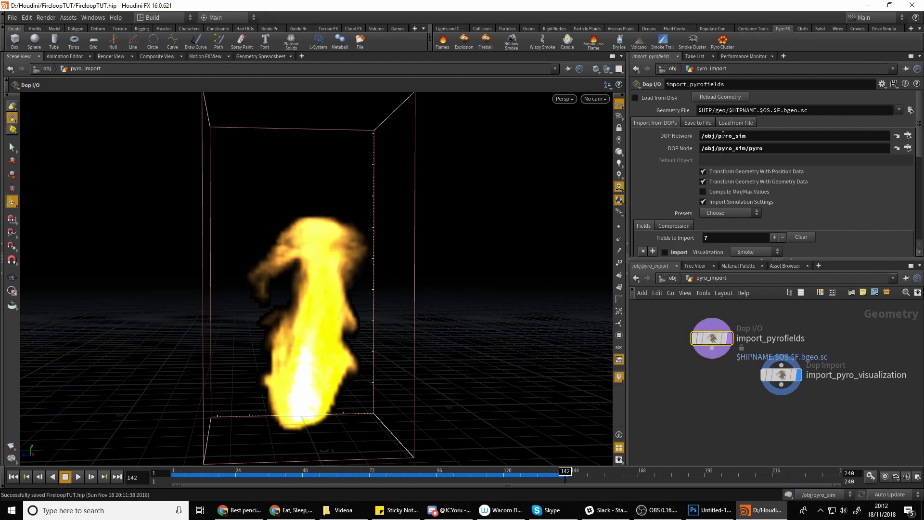
# Step: Check the expanded $HIP/geo cache path and scroll through the seven imported fields
pyautogui.click(673, 109)
pyautogui.click(681, 112)
pyautogui.scroll(-5, 711, 197)
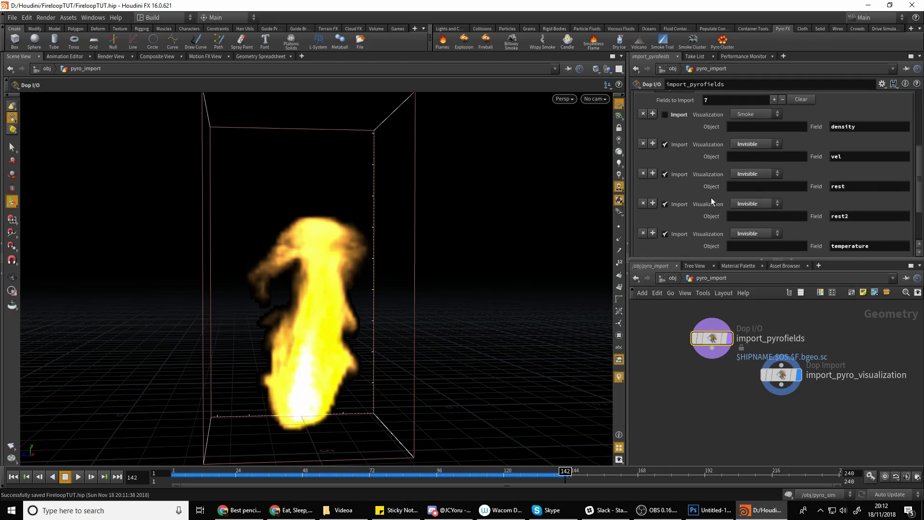
pyautogui.scroll(-2, 804, 173)
pyautogui.scroll(4, 709, 207)
pyautogui.scroll(3, 708, 207)
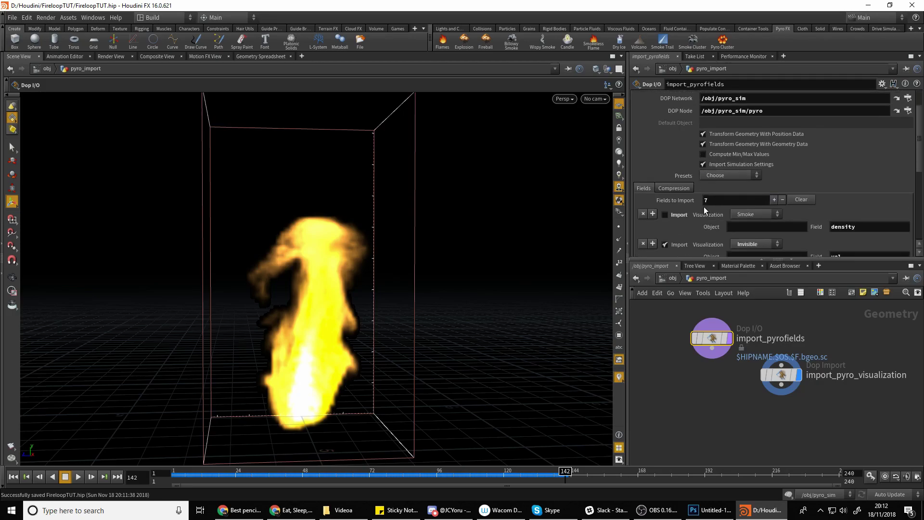
pyautogui.scroll(-3, 701, 203)
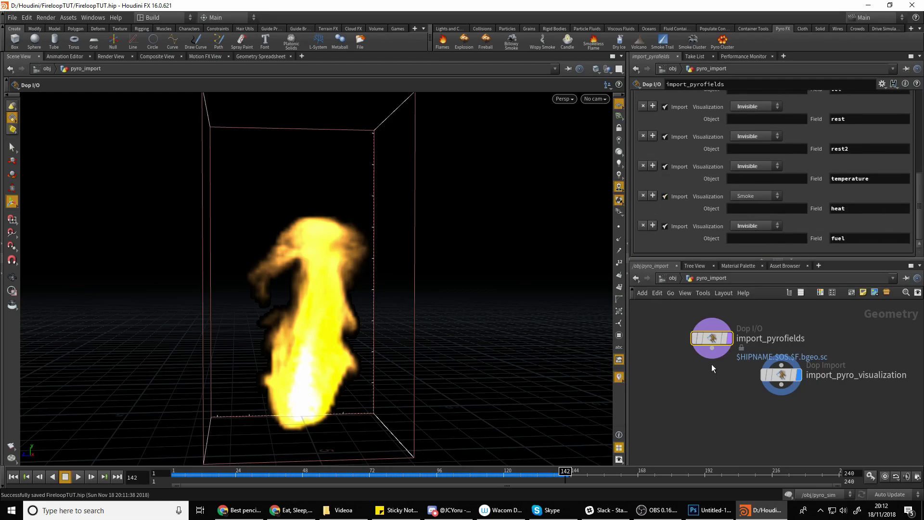
# Step: Add a File Cache node wired below import_pyrofields
pyautogui.moveTo(715, 355); pyautogui.dragTo(709, 394)
pyautogui.write('filecache')
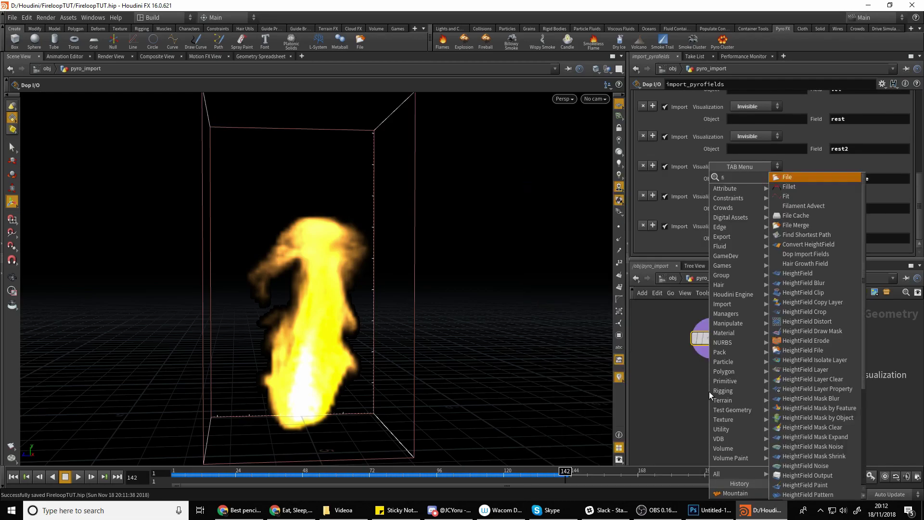
pyautogui.press('Return')
pyautogui.moveTo(710, 395); pyautogui.dragTo(713, 422)
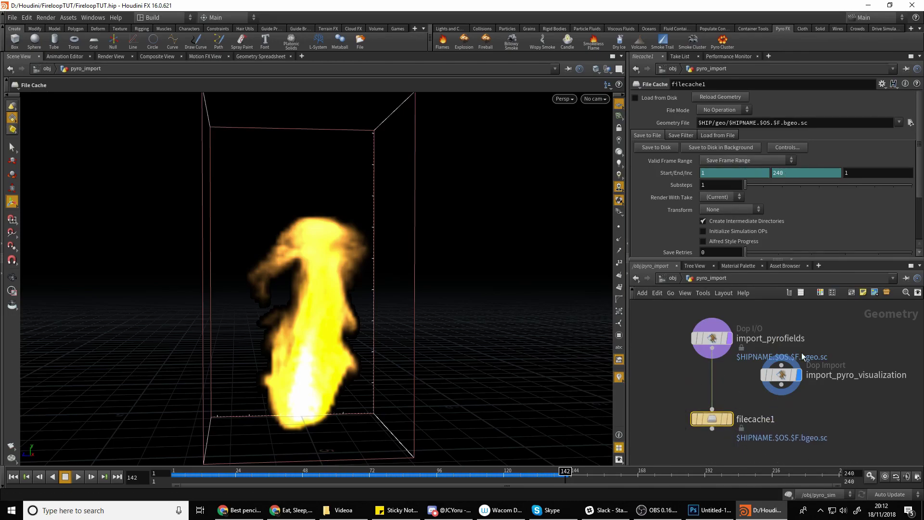
# Step: Set the playback end frame to 160
pyautogui.click(859, 479)
pyautogui.write('150')
pyautogui.press('Return')
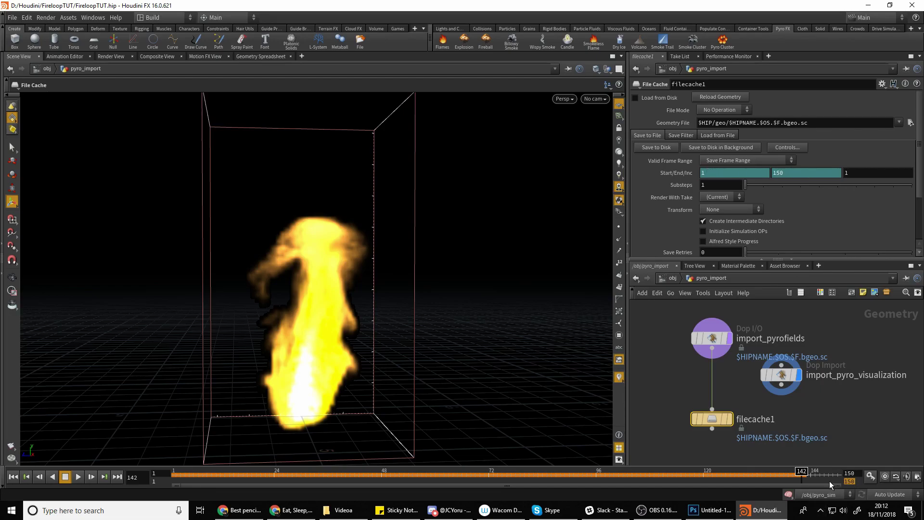
pyautogui.write('60')
pyautogui.press('Return')
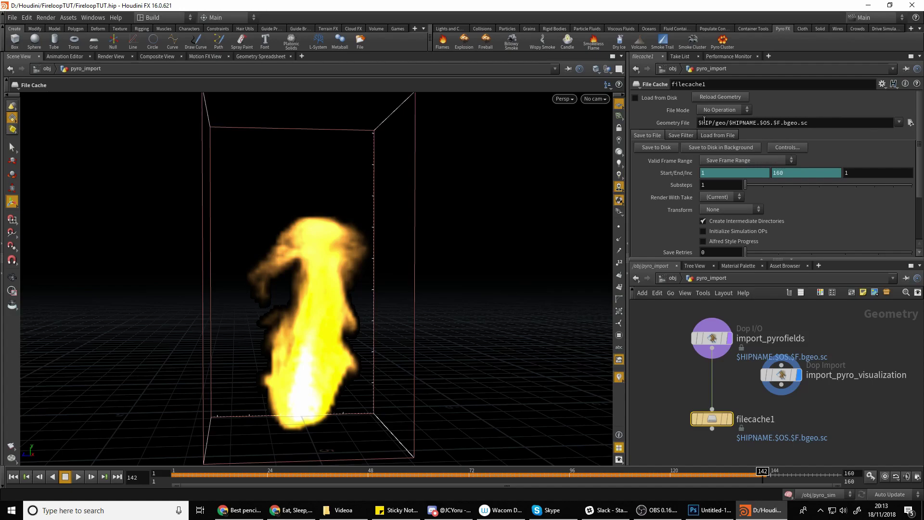
# Step: Inspect filecache1's cache path to the geo folder, then display its cached result
pyautogui.click(672, 120)
pyautogui.click(681, 124)
pyautogui.click(685, 123)
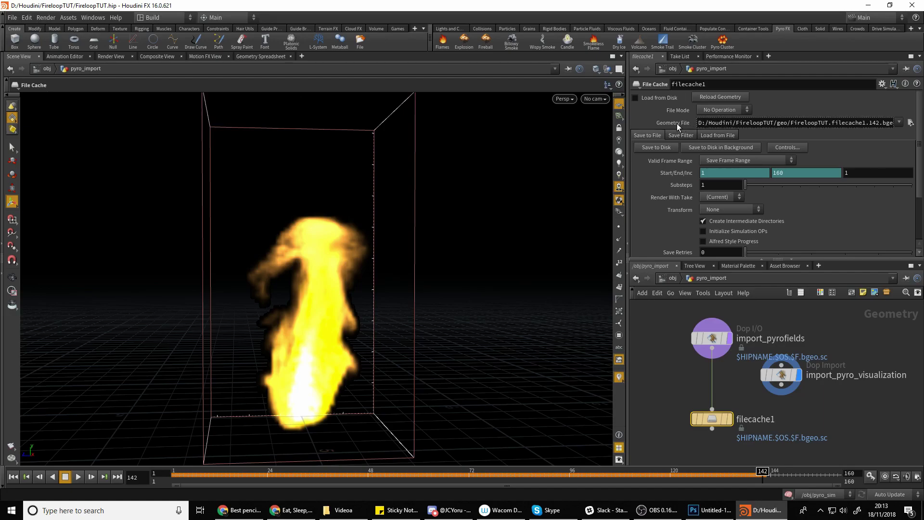
pyautogui.moveTo(700, 123); pyautogui.dragTo(724, 123)
pyautogui.click(746, 123)
pyautogui.moveTo(776, 123); pyautogui.dragTo(900, 124)
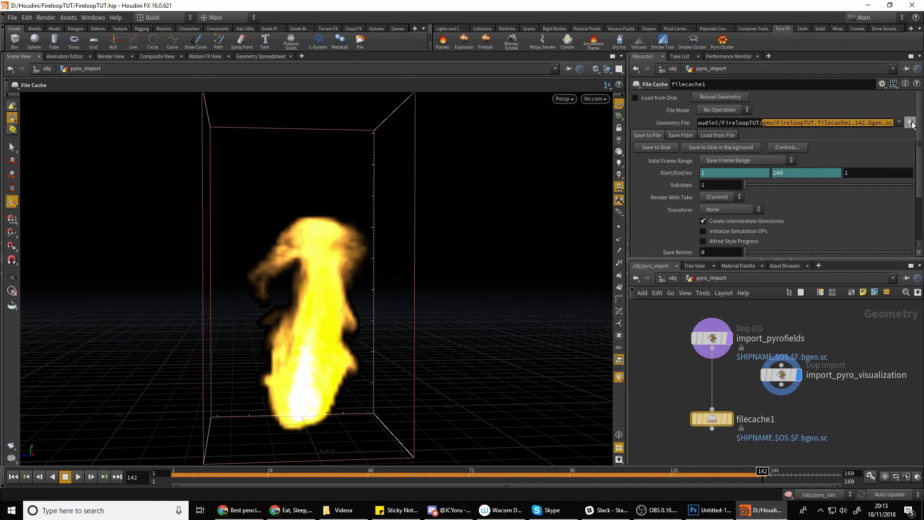
pyautogui.scroll(-1, 701, 172)
pyautogui.scroll(-3, 701, 171)
pyautogui.scroll(5, 660, 177)
pyautogui.moveTo(719, 424)
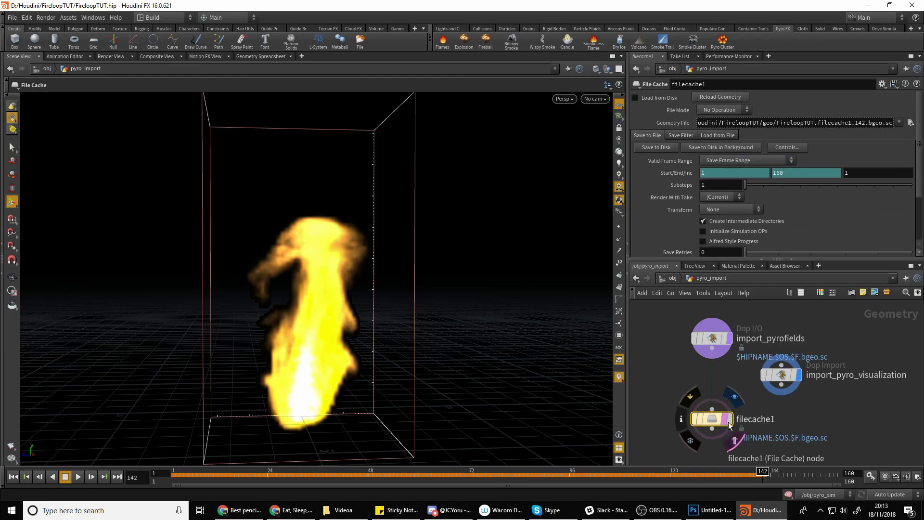
pyautogui.click(729, 424)
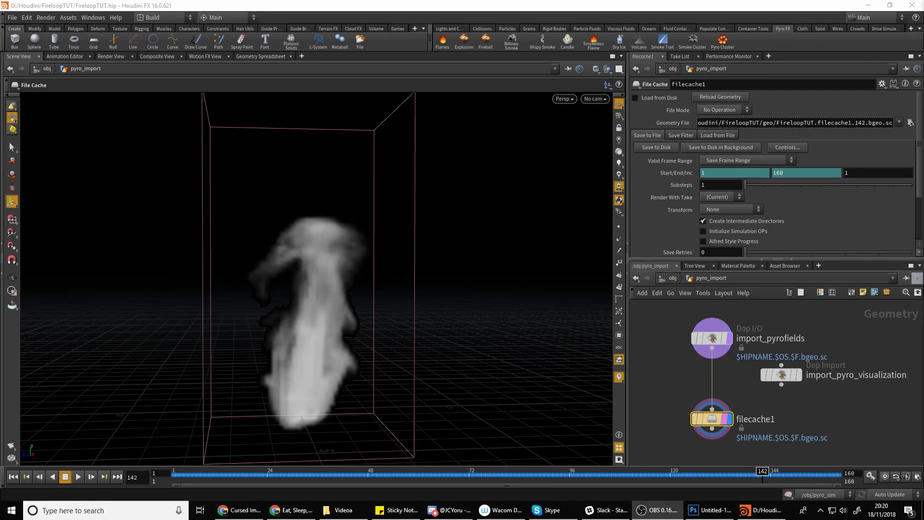
# Step: Return to object level and hide the pyro_import object
pyautogui.click(672, 279)
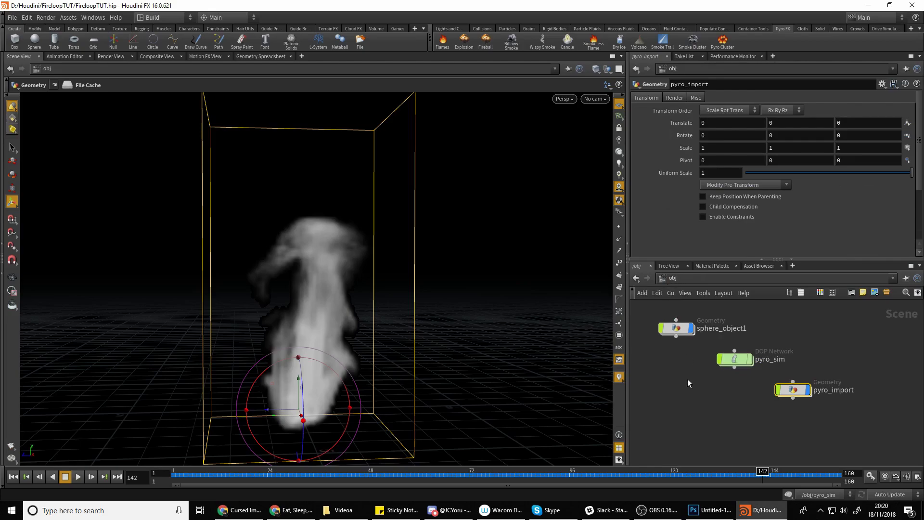
pyautogui.scroll(5, 678, 383)
pyautogui.scroll(-5, 763, 389)
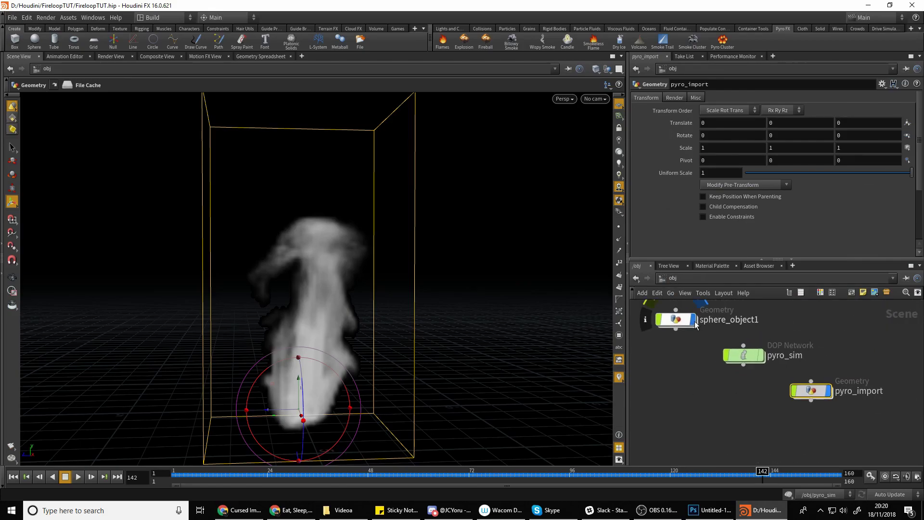
pyautogui.moveTo(809, 401); pyautogui.dragTo(857, 396, button='middle')
pyautogui.click(875, 386)
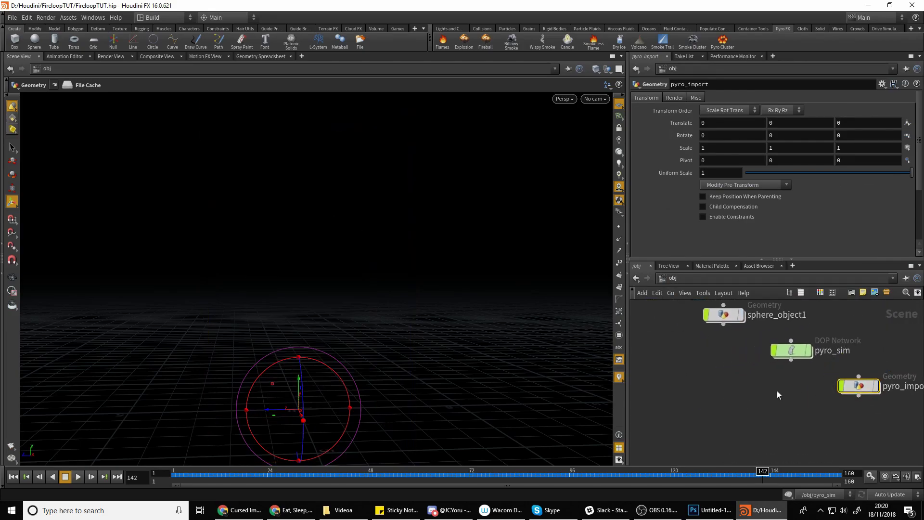
# Step: Create a geometry object renamed Cache_in and go inside it
pyautogui.press('Tab')
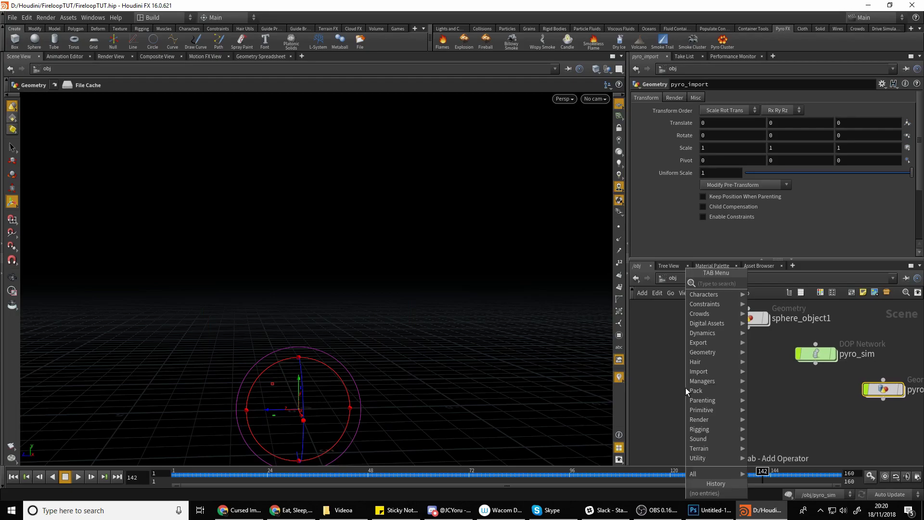
pyautogui.write('geo')
pyautogui.press('Return')
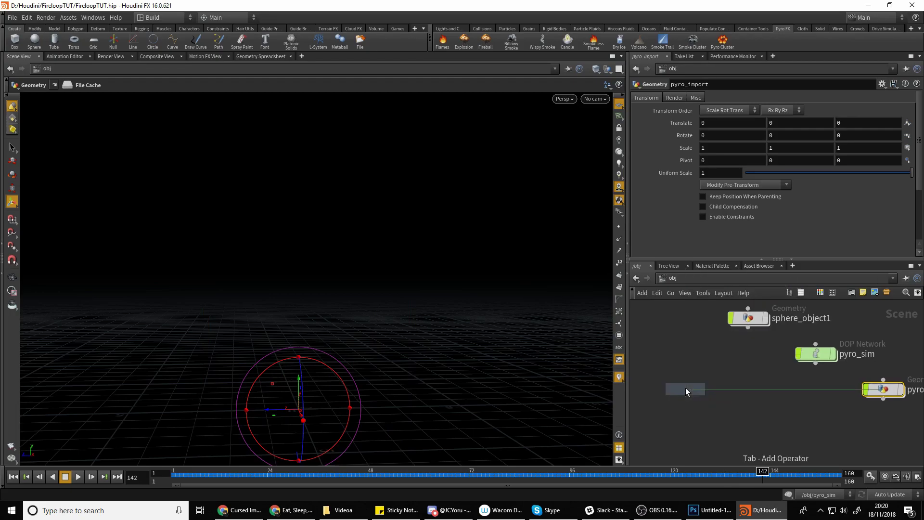
pyautogui.click(686, 390)
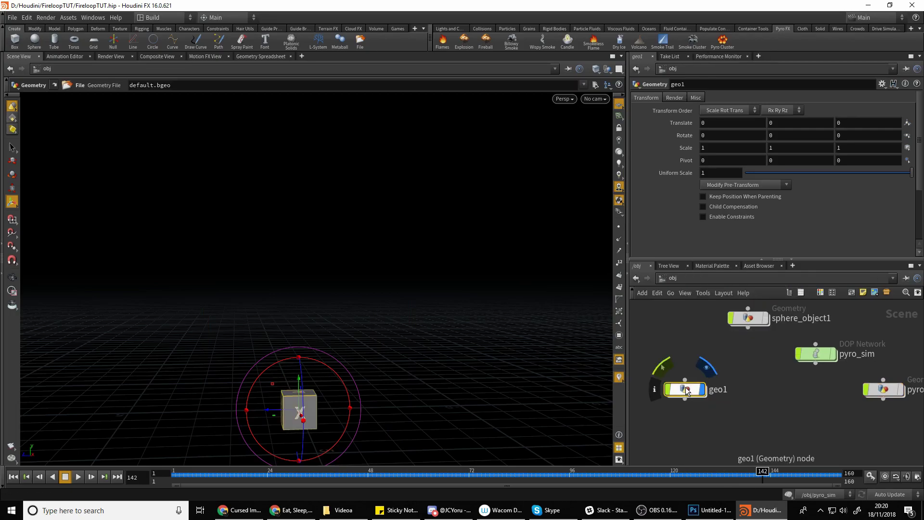
pyautogui.click(732, 389)
pyautogui.moveTo(696, 392)
pyautogui.write('CANDL')
pyautogui.press('BackSpace')
pyautogui.press('BackSpace')
pyautogui.press('BackSpace')
pyautogui.press('BackSpace')
pyautogui.write('a')
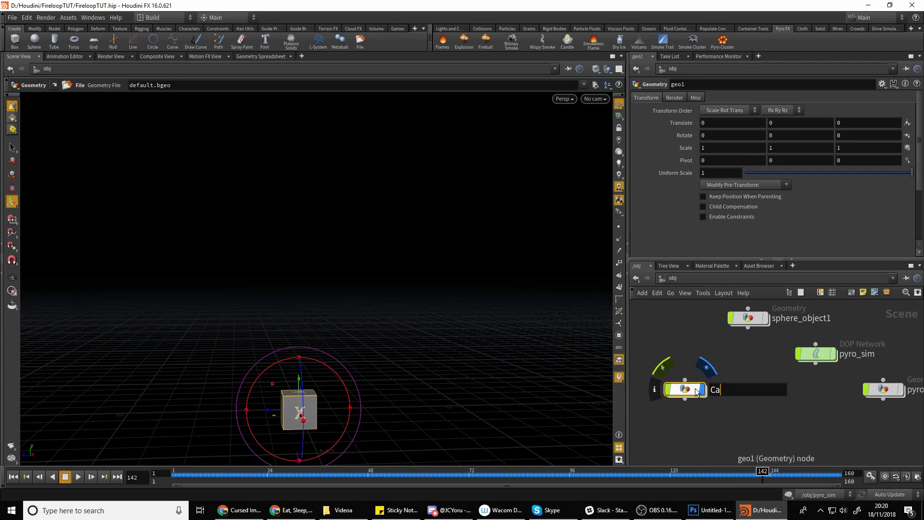
pyautogui.write('che_in')
pyautogui.press('Return')
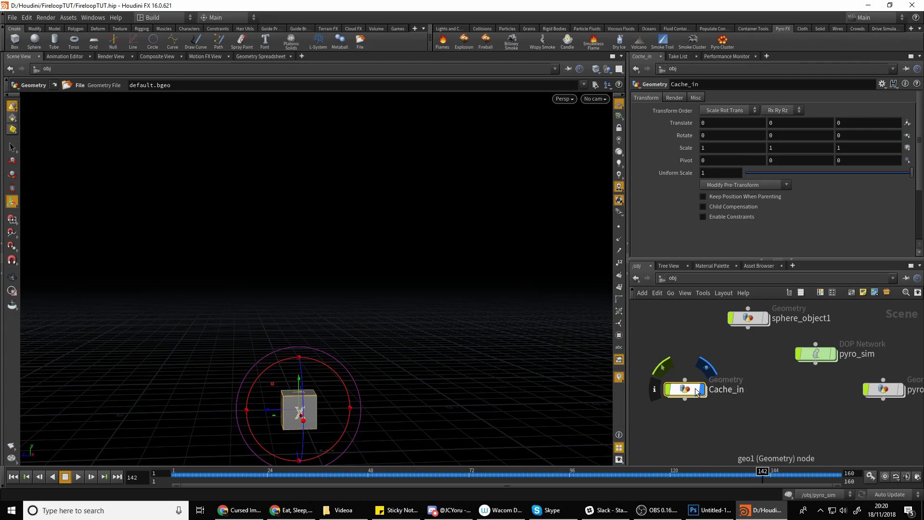
pyautogui.doubleClick(696, 390)
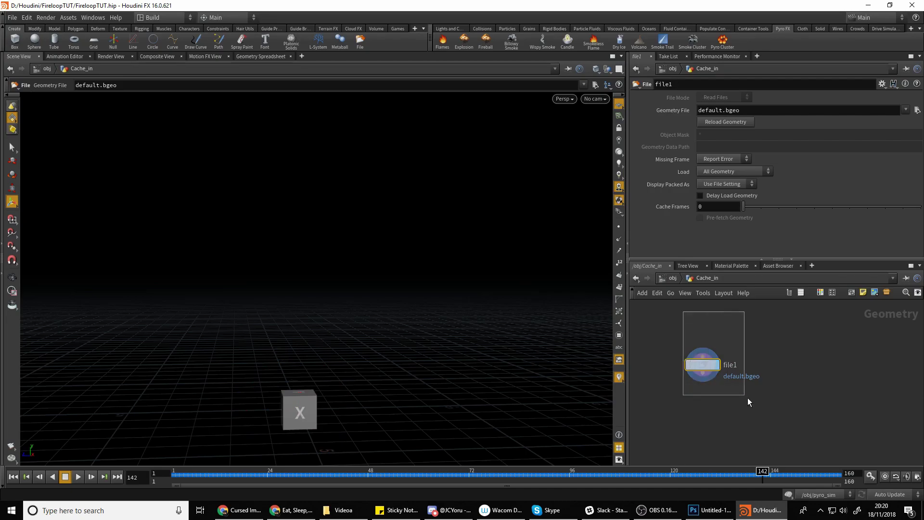
# Step: Browse file1's Geometry File into the geo folder and widen the browser columns
pyautogui.click(916, 112)
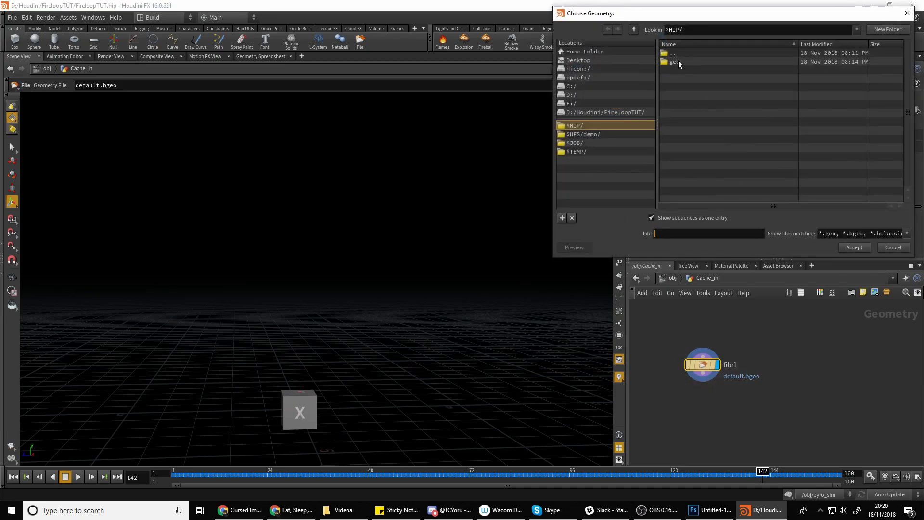
pyautogui.click(679, 62)
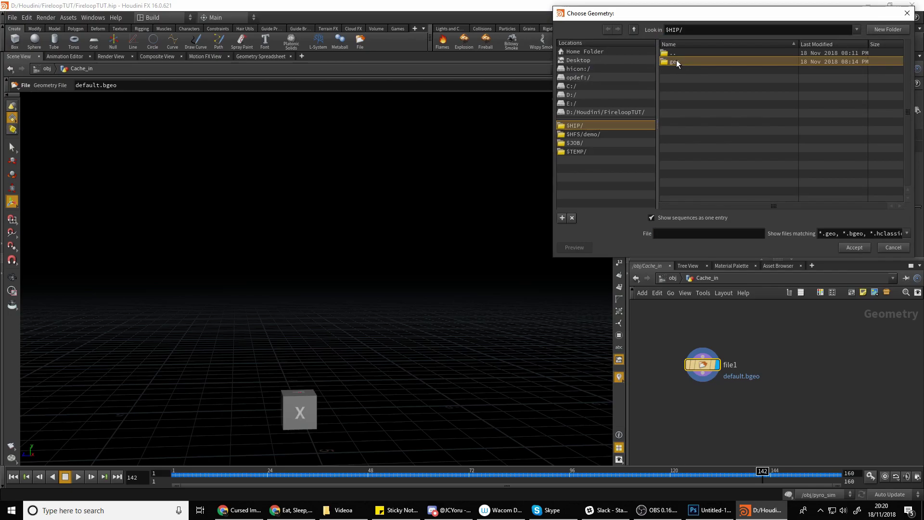
pyautogui.doubleClick(676, 60)
pyautogui.click(677, 61)
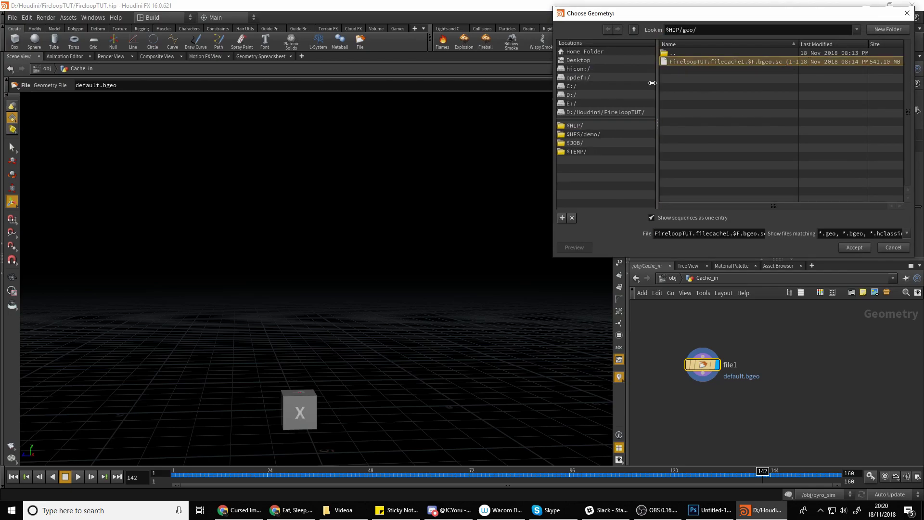
pyautogui.moveTo(553, 91); pyautogui.dragTo(327, 102)
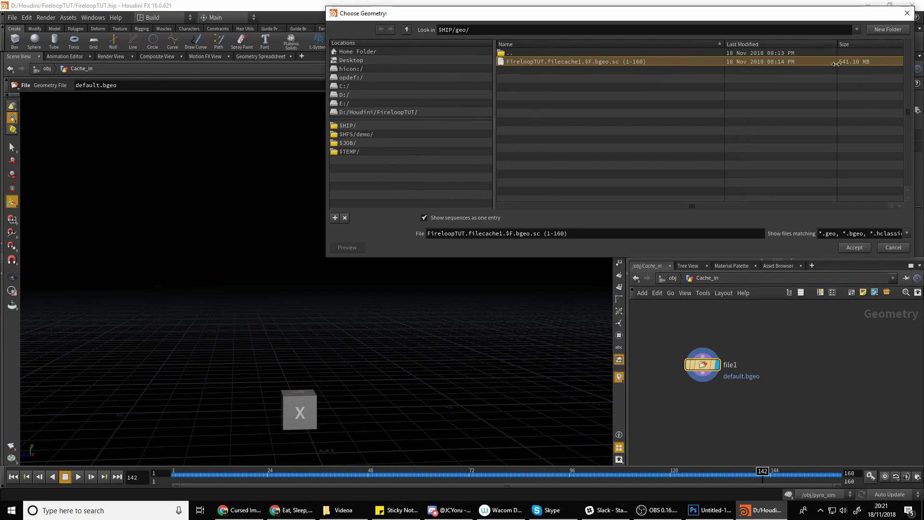
pyautogui.moveTo(838, 49); pyautogui.dragTo(804, 51)
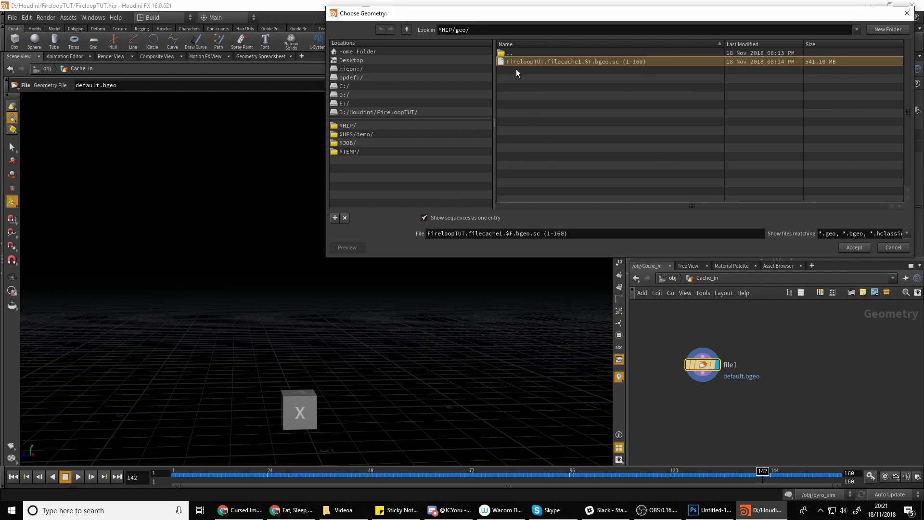
# Step: Choose the FireloopTUT.filecache1.$F.bgeo.sc sequence and accept it into file1
pyautogui.click(423, 218)
pyautogui.scroll(-20, 541, 160)
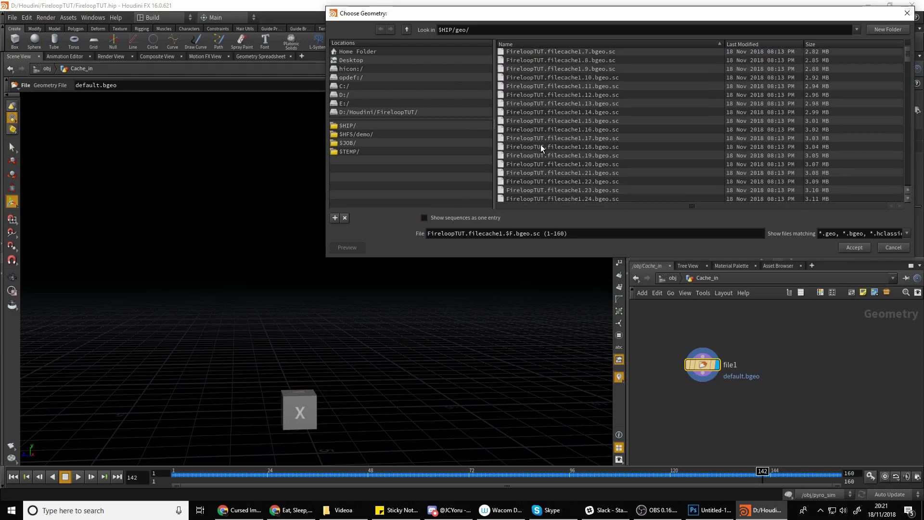
pyautogui.scroll(-5, 548, 135)
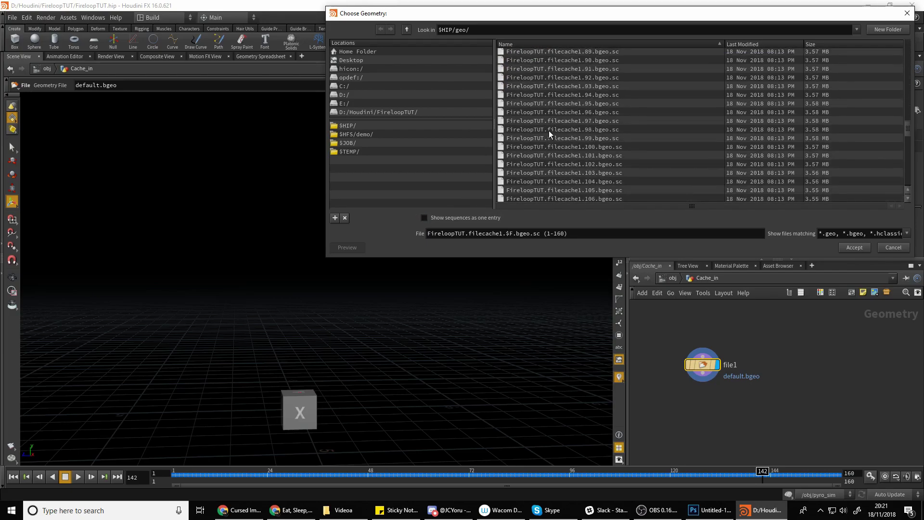
pyautogui.click(424, 218)
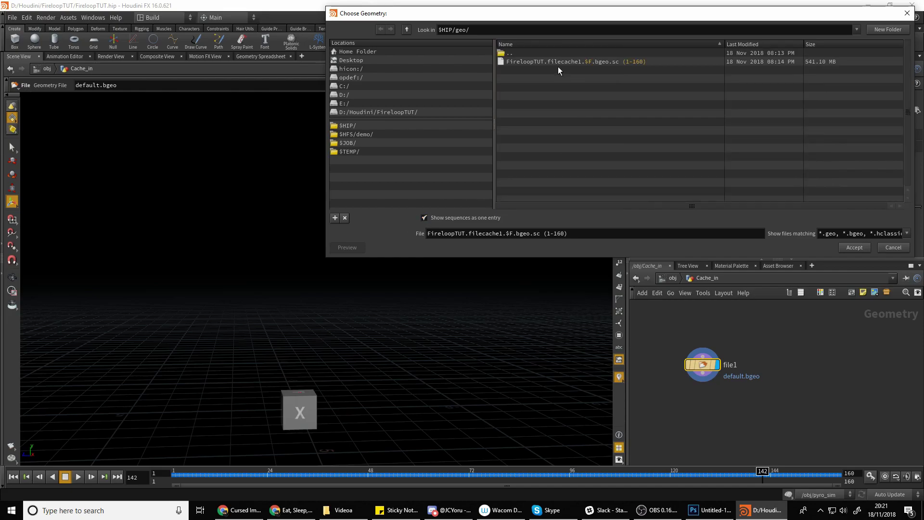
pyautogui.click(540, 62)
pyautogui.click(855, 247)
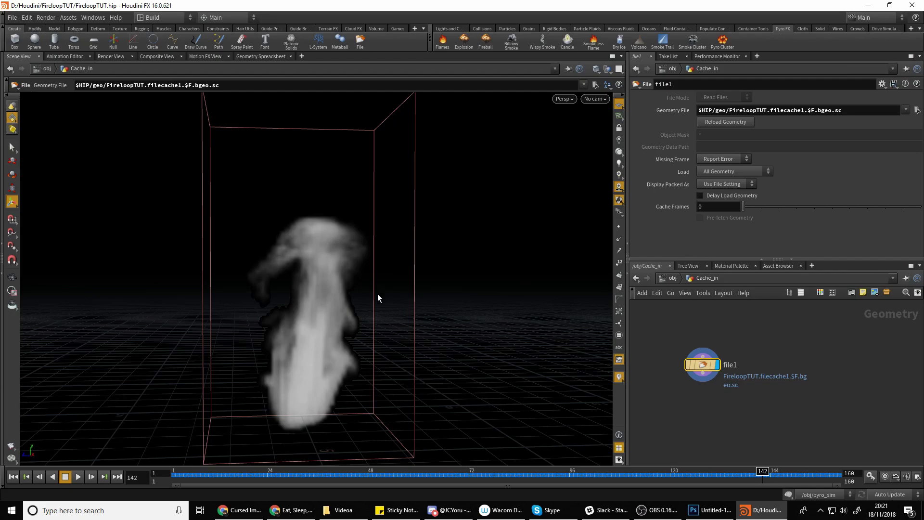
# Step: At object level, disable the dynamics simulation and go back inside Cache_in
pyautogui.click(673, 278)
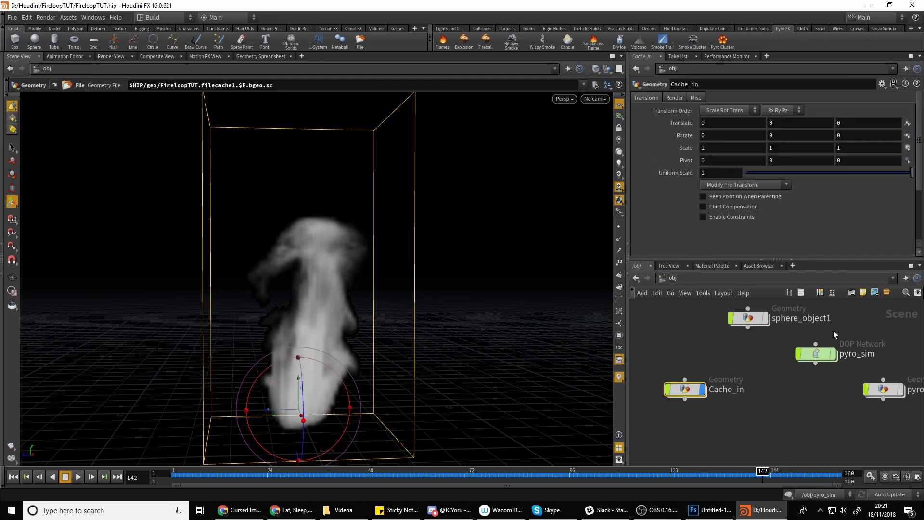
pyautogui.moveTo(904, 398)
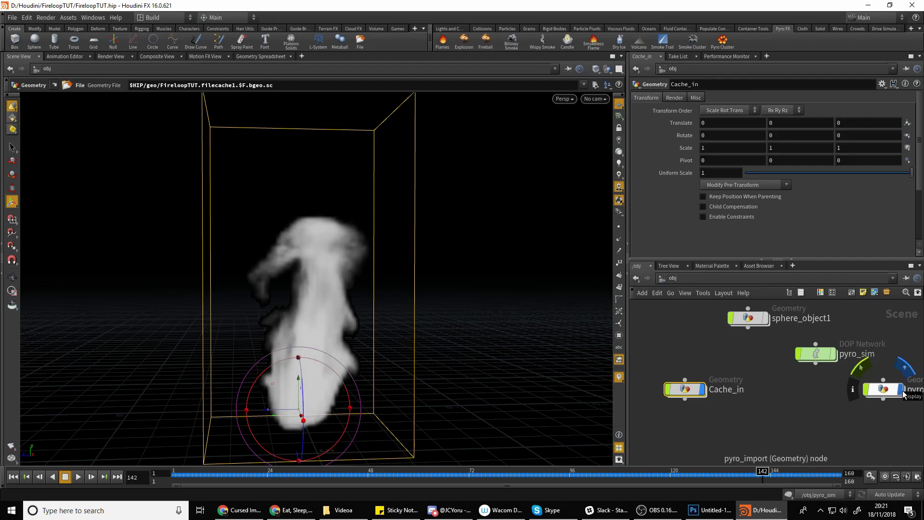
pyautogui.click(904, 393)
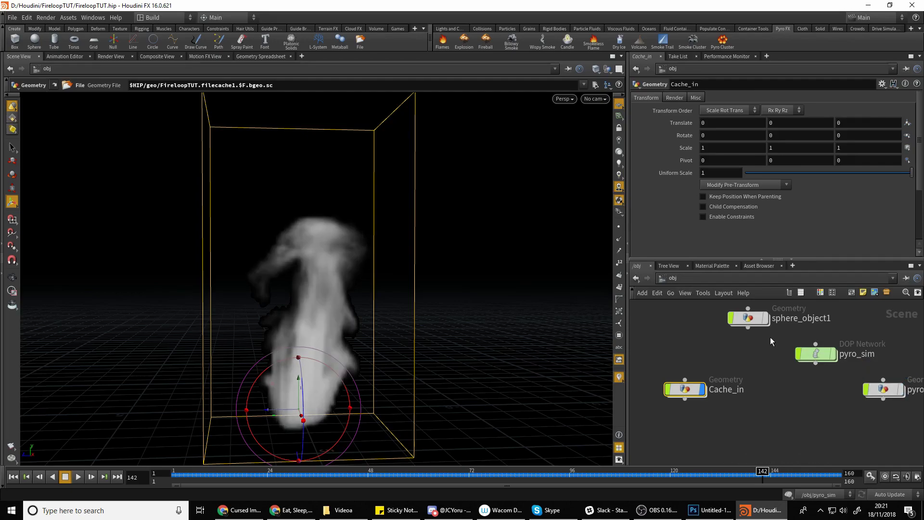
pyautogui.click(789, 496)
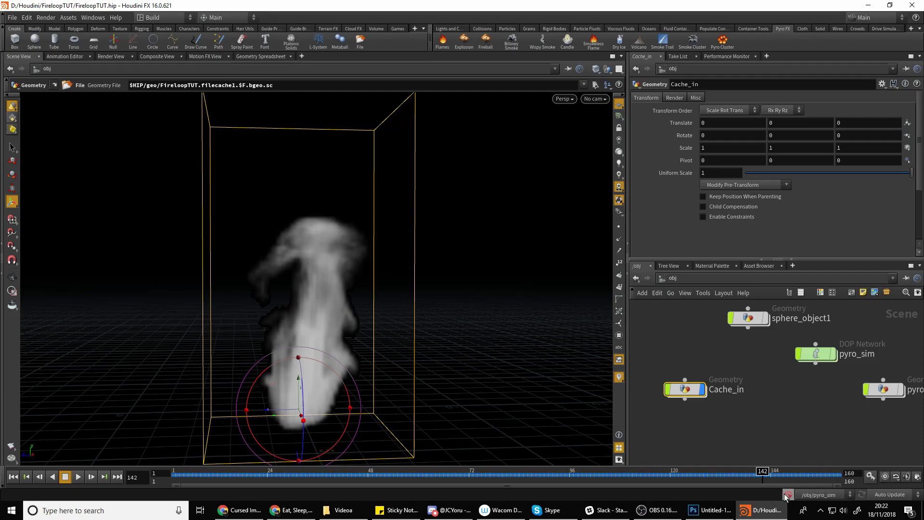
pyautogui.doubleClick(685, 389)
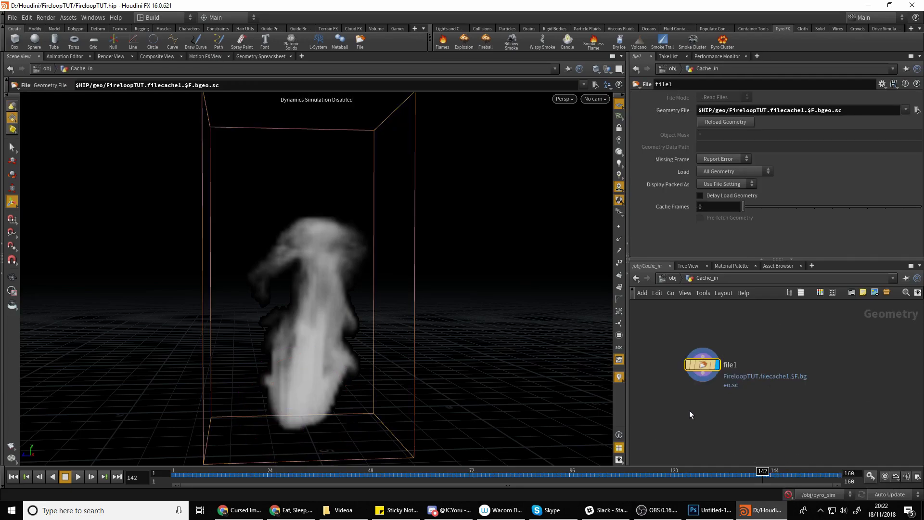
# Step: Scrub the timeline back to frames 78 and 51 to check the cached smoke
pyautogui.moveTo(689, 414); pyautogui.dragTo(734, 426, button='middle')
pyautogui.moveTo(377, 474); pyautogui.dragTo(494, 474)
pyautogui.moveTo(550, 465); pyautogui.dragTo(645, 481)
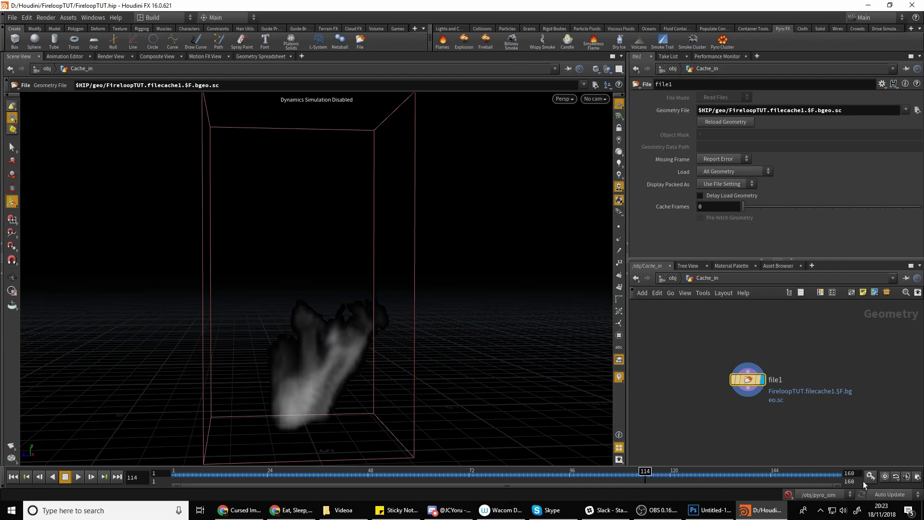